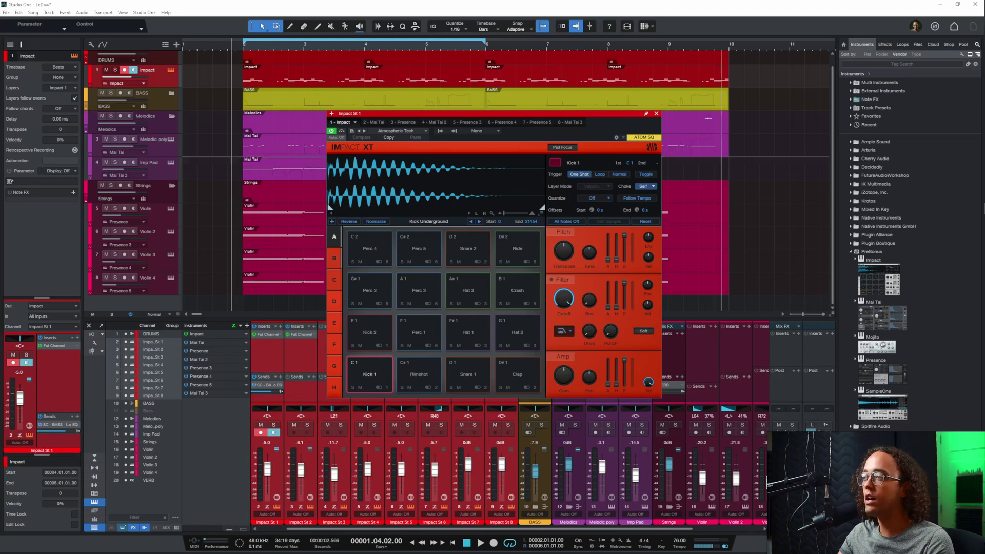
Step: Solo the Melodic poly track, audition it, and show the FX A page of its Mai Tai instrument
key("s")
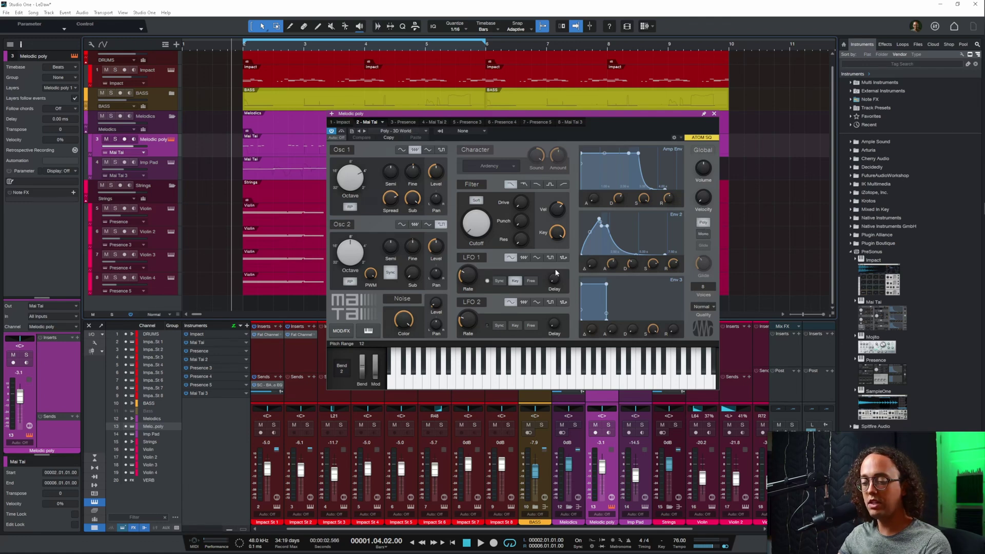
key("s")
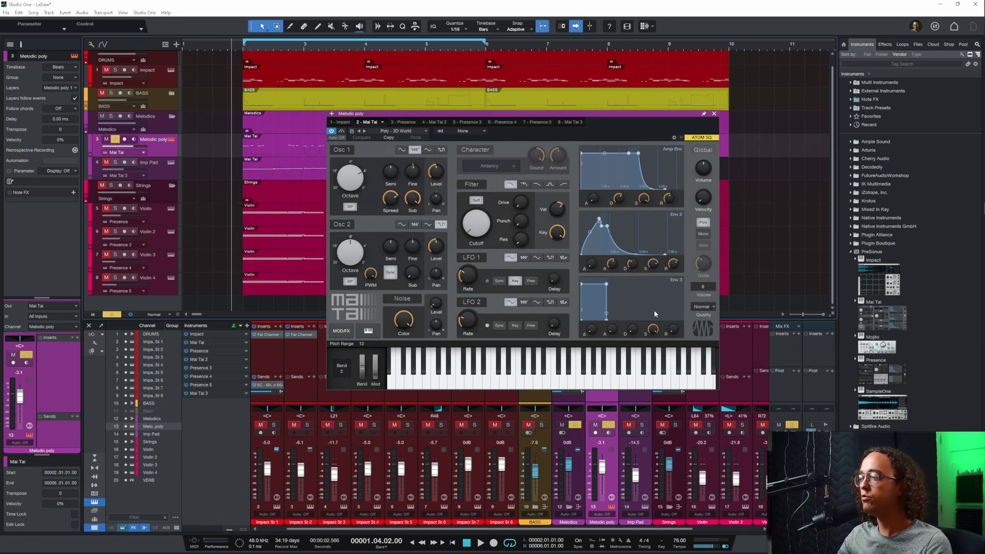
key("space")
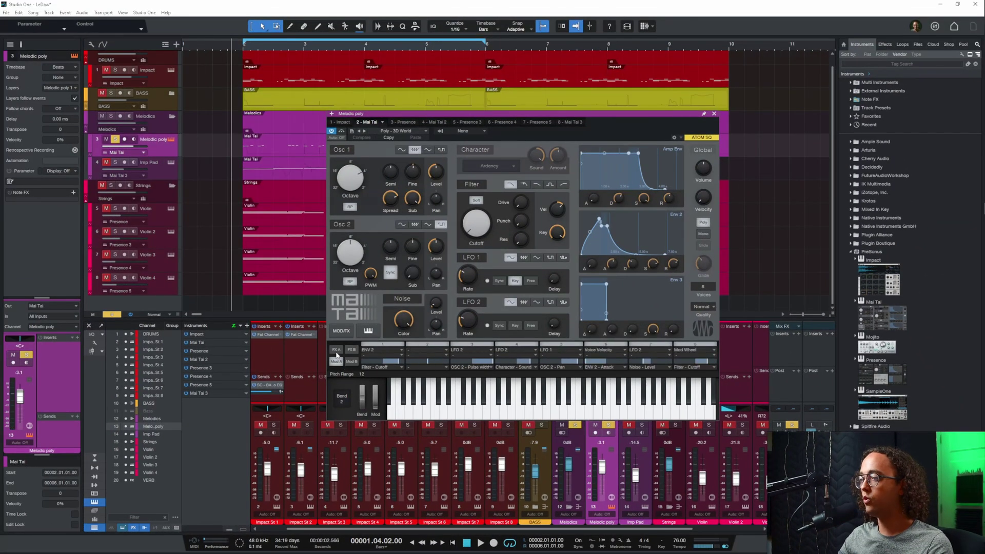
left_click(336, 351)
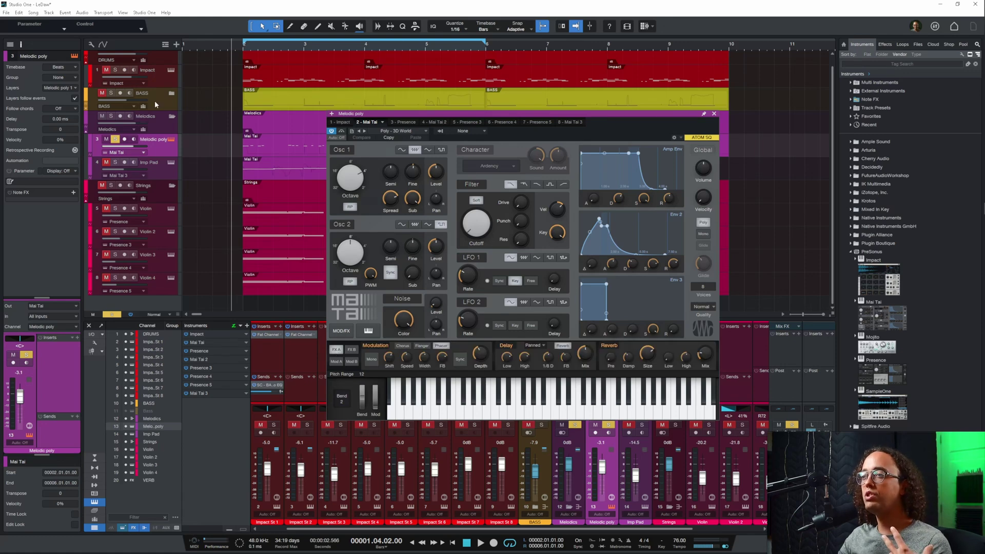
Step: Expand the BASS folder to show the Bass track inside it
left_click(157, 106)
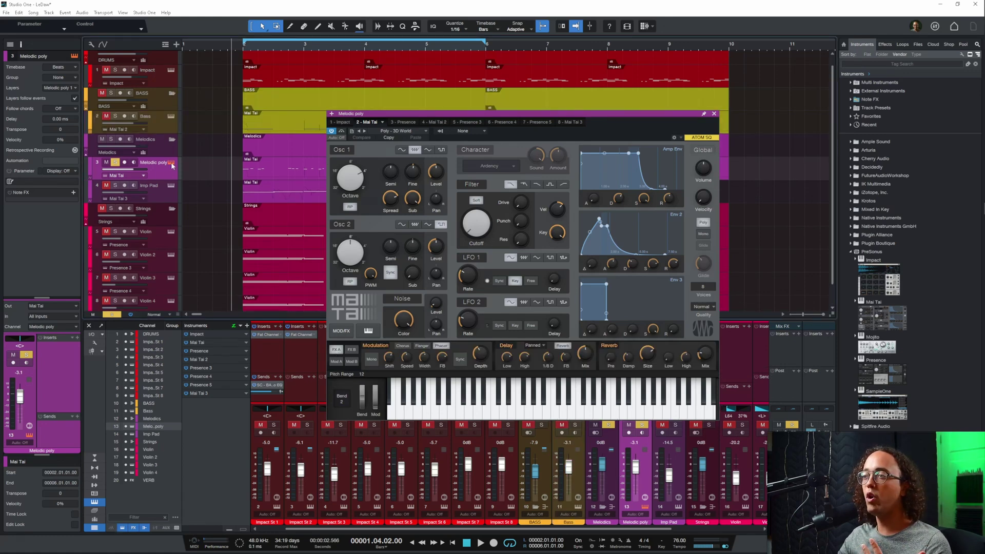
left_click(159, 125)
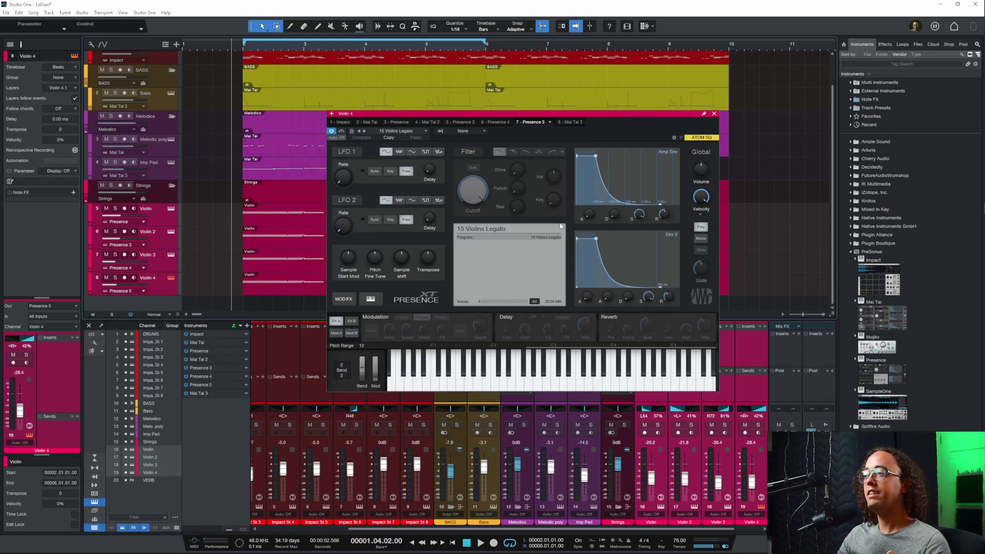
Step: Examine the Mod A and FX A pages of the Presence instrument on the Violin 4 track
left_click(337, 334)
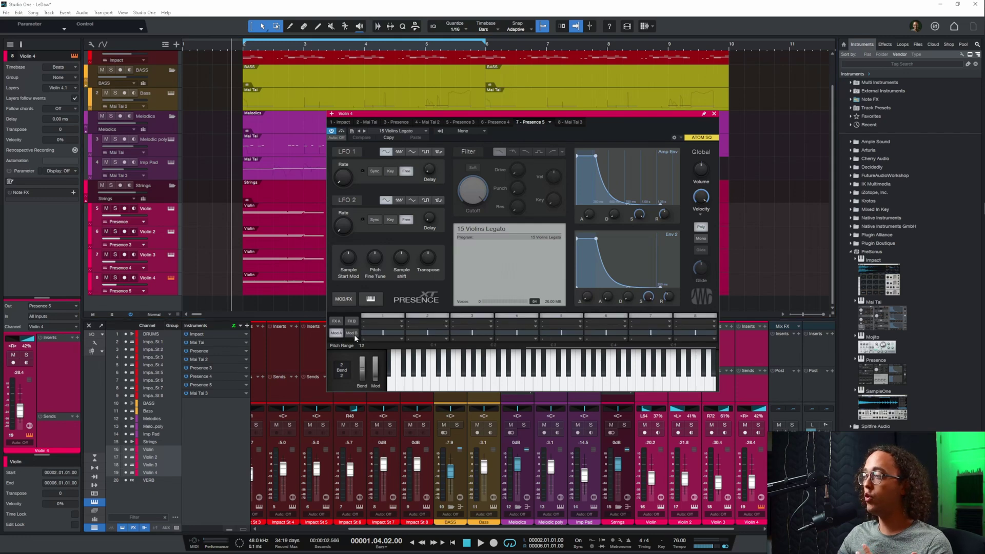
left_click(337, 322)
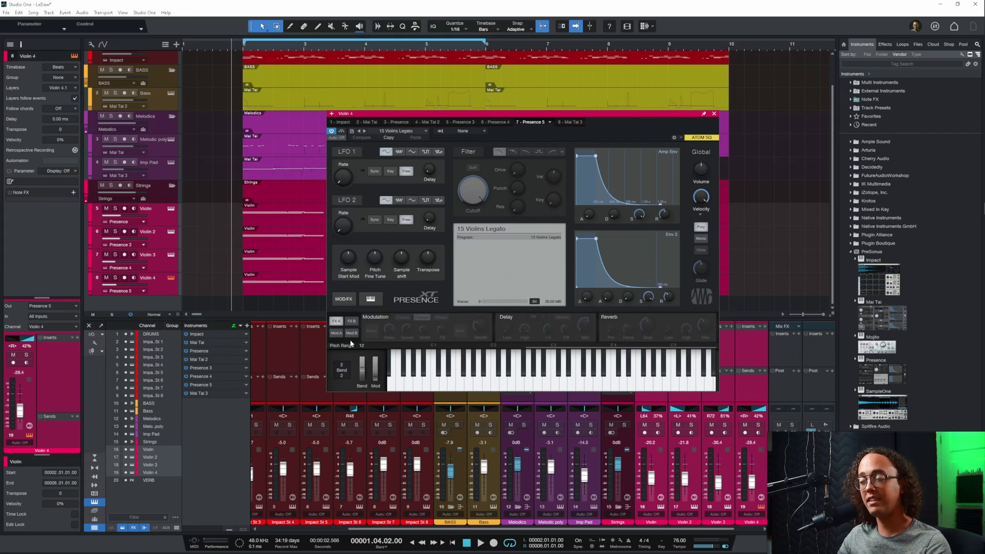
left_click(336, 322)
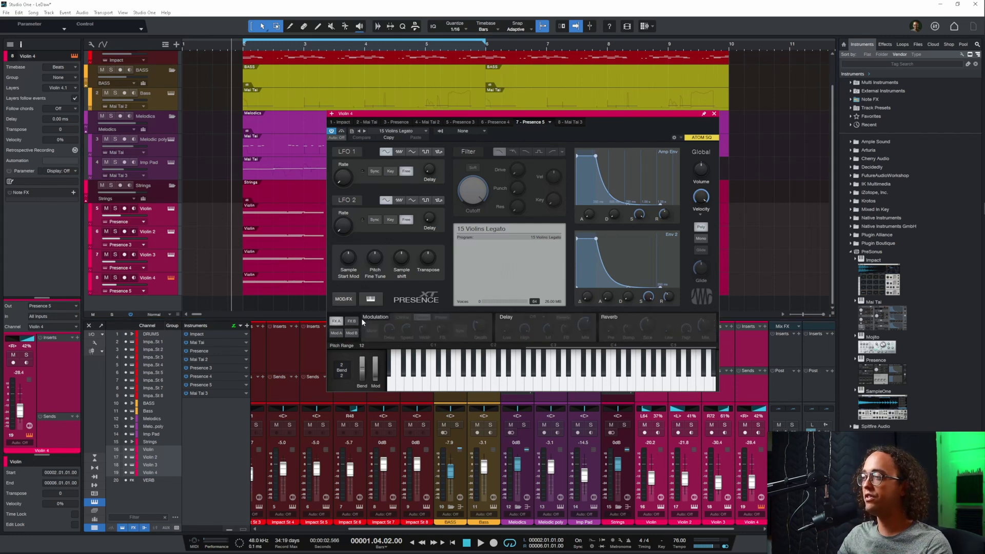
Step: Solo the Strings folder, audition it, and insert the RedlightDist effect on it
key("s")
key("space")
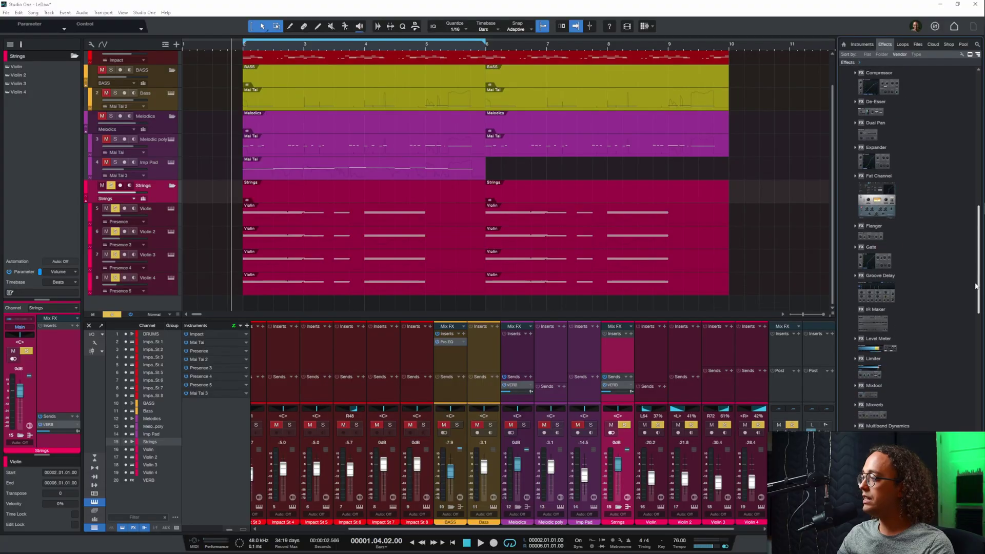
scroll(979, 317, "down", 5)
left_click_drag(869, 392, 153, 189)
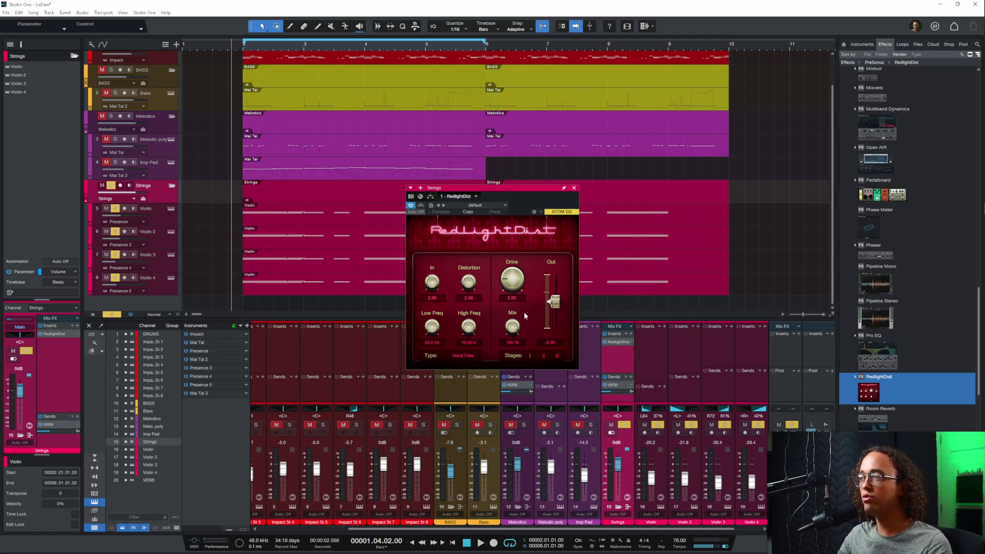
Step: Set RedlightDist to the Transistor type with Drive at about 6.24 and Mix at about 38 % while listening to the strings
left_click(465, 355)
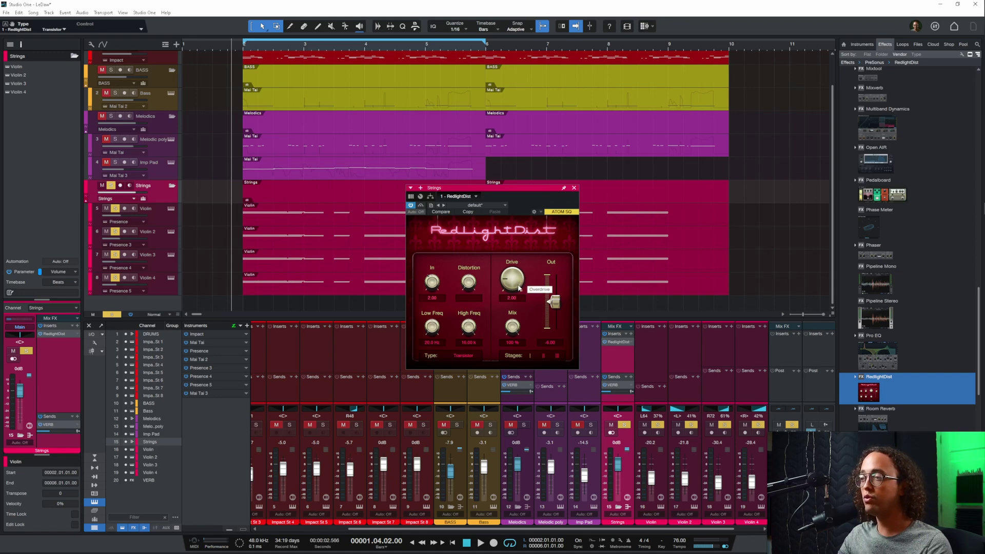
key("space")
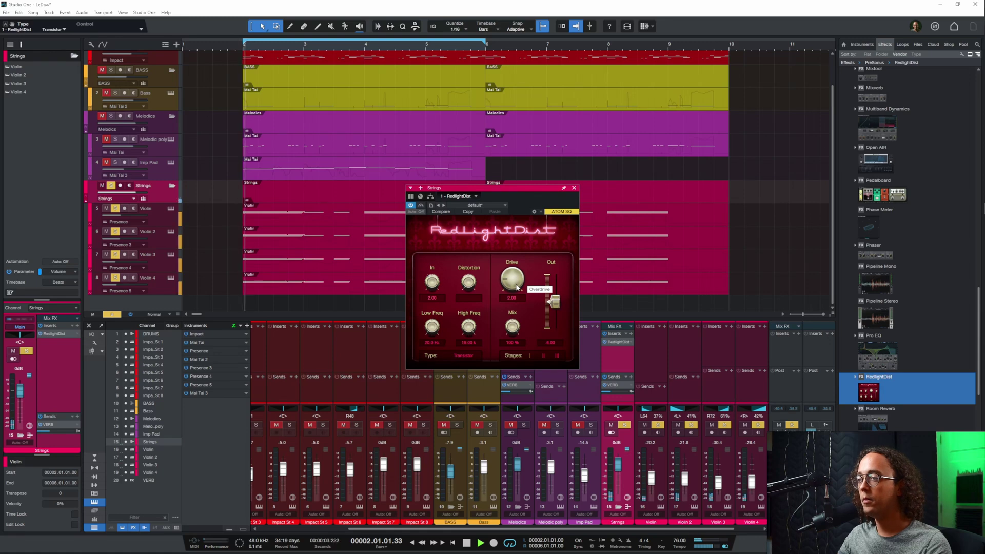
left_click_drag(518, 289, 512, 257)
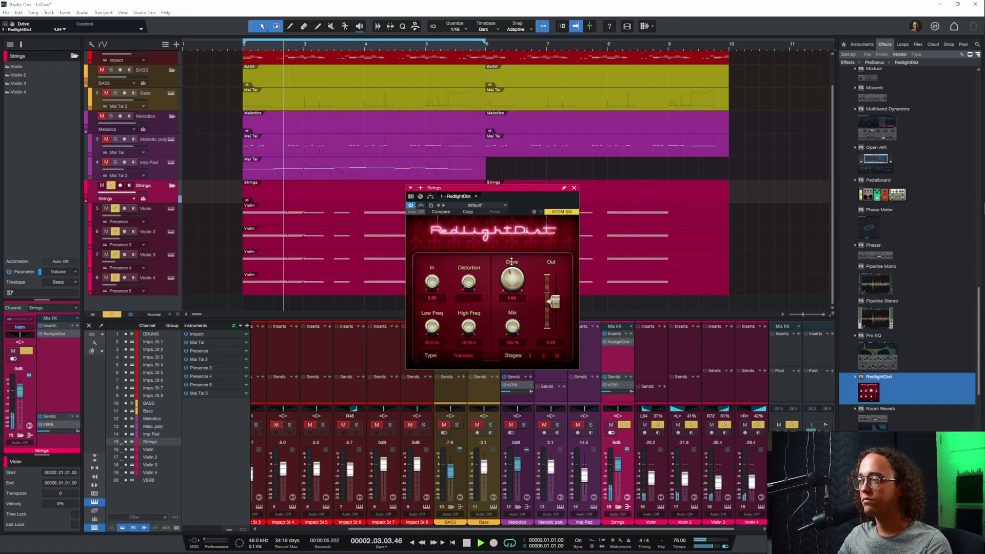
left_click_drag(512, 321, 512, 334)
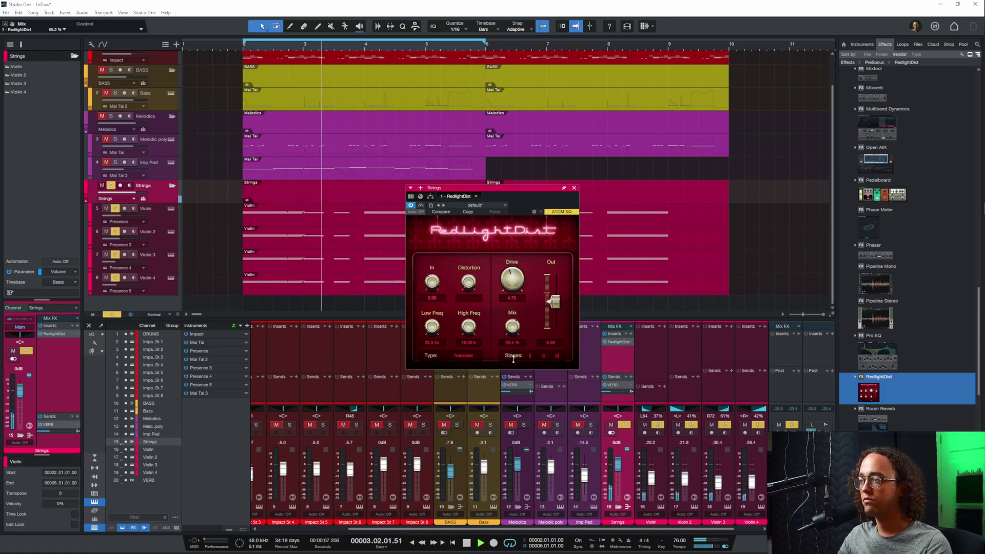
left_click_drag(515, 280, 511, 264)
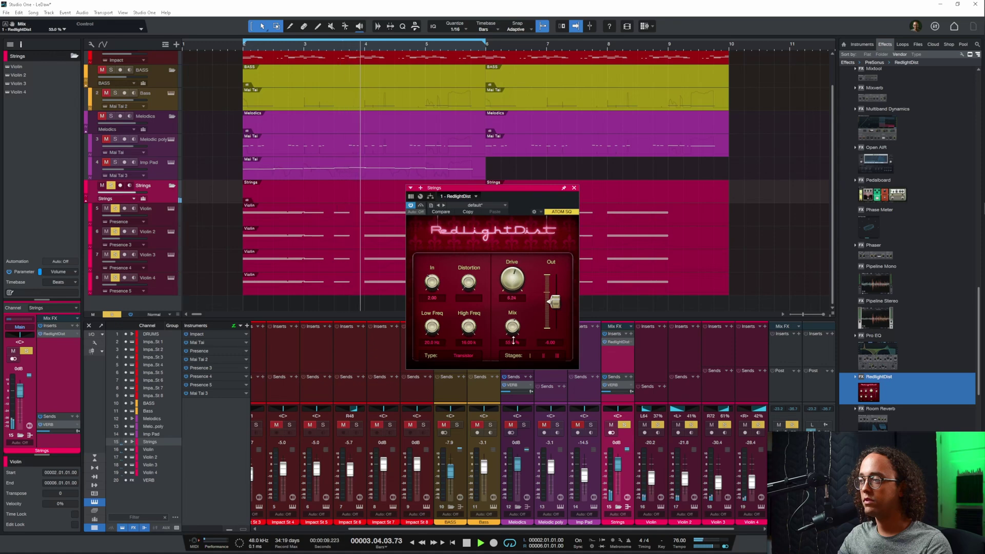
left_click_drag(512, 326, 513, 355)
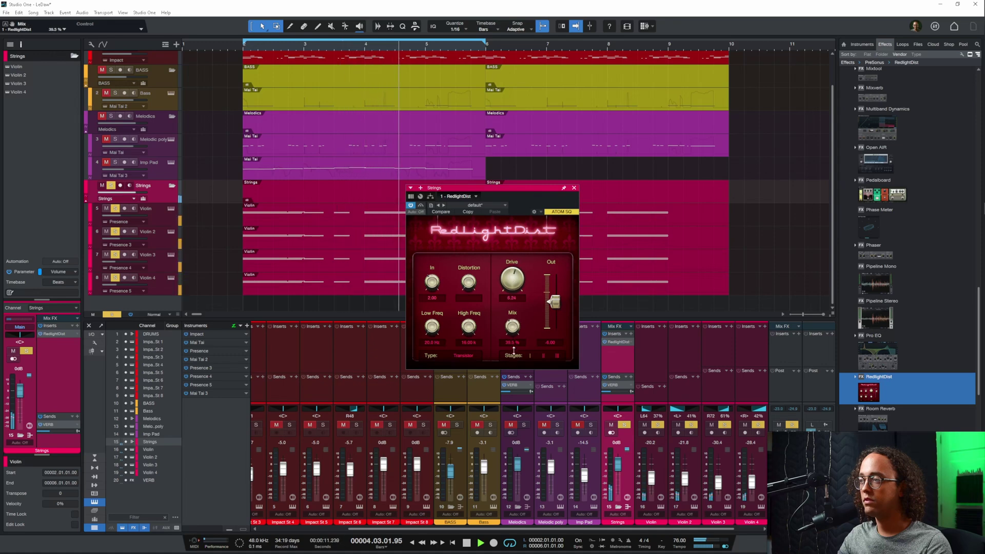
key("space")
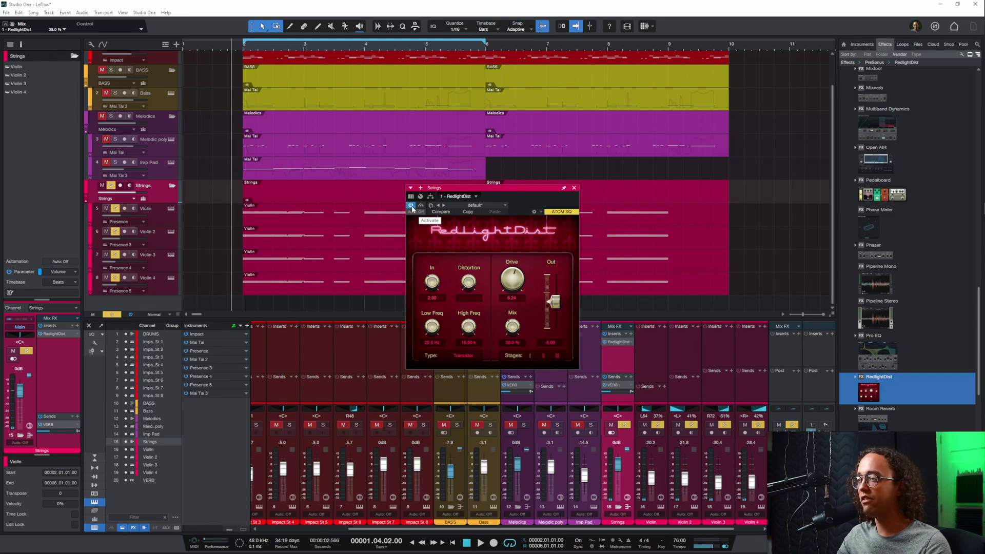
Step: Compare the strings with RedlightDist bypassed and active by playing the loop in both states
key("space")
left_click(411, 205)
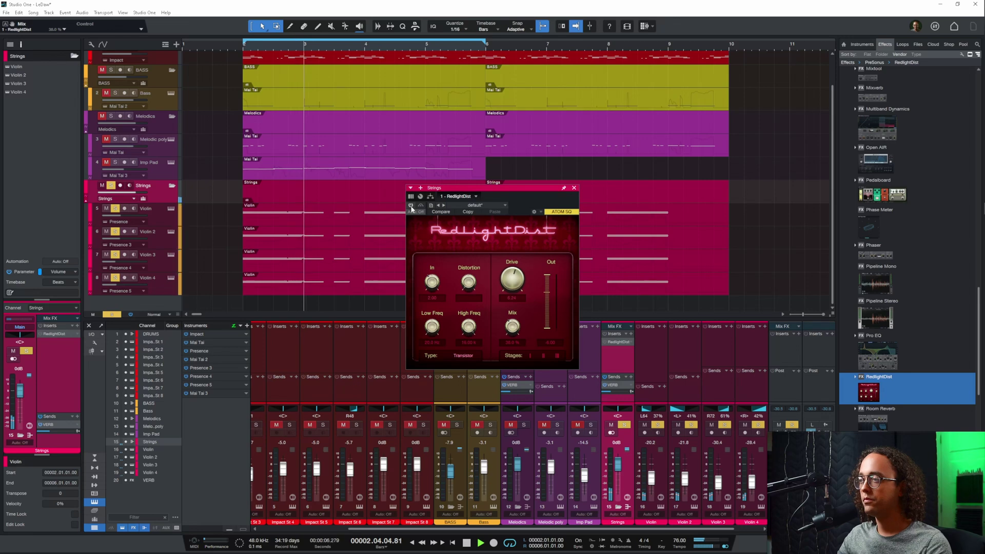
key("space")
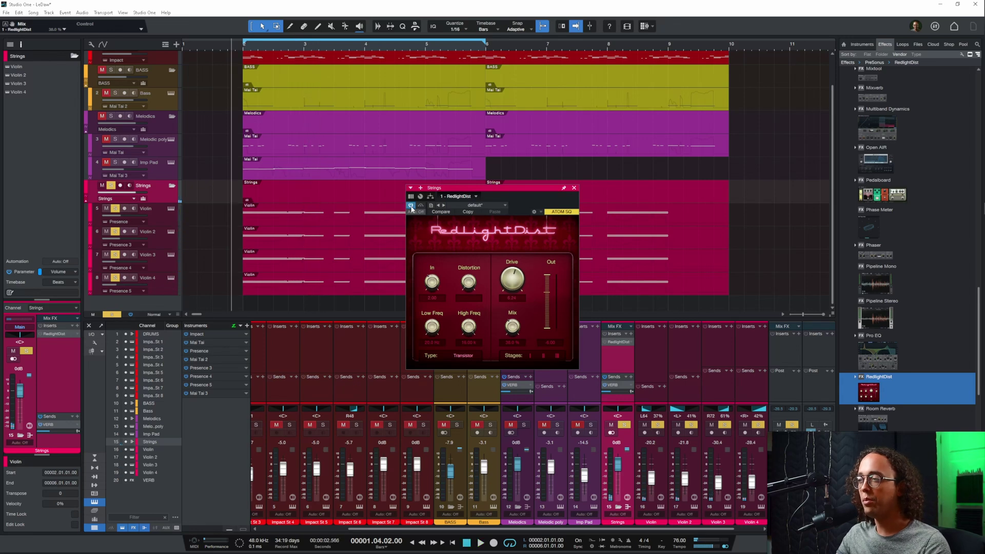
key("space")
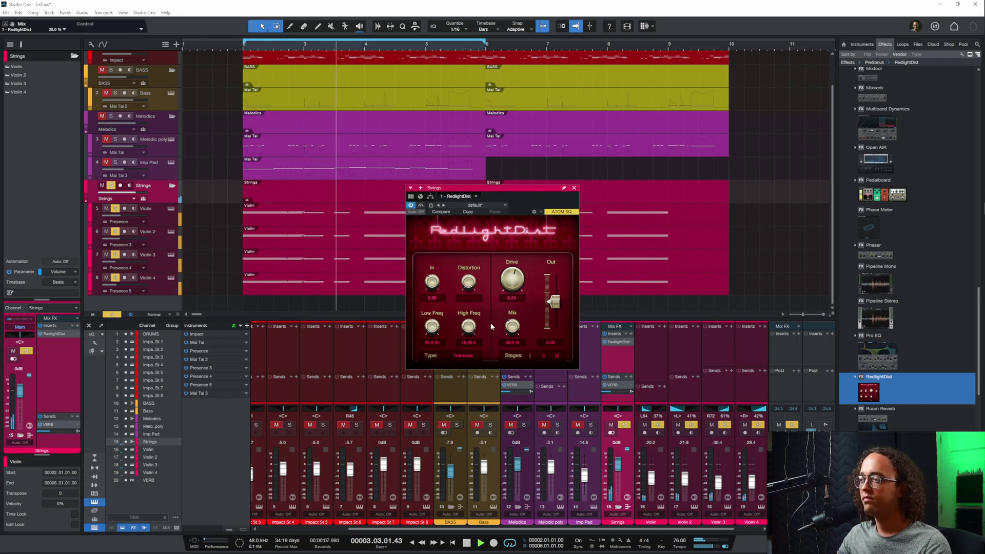
key("space")
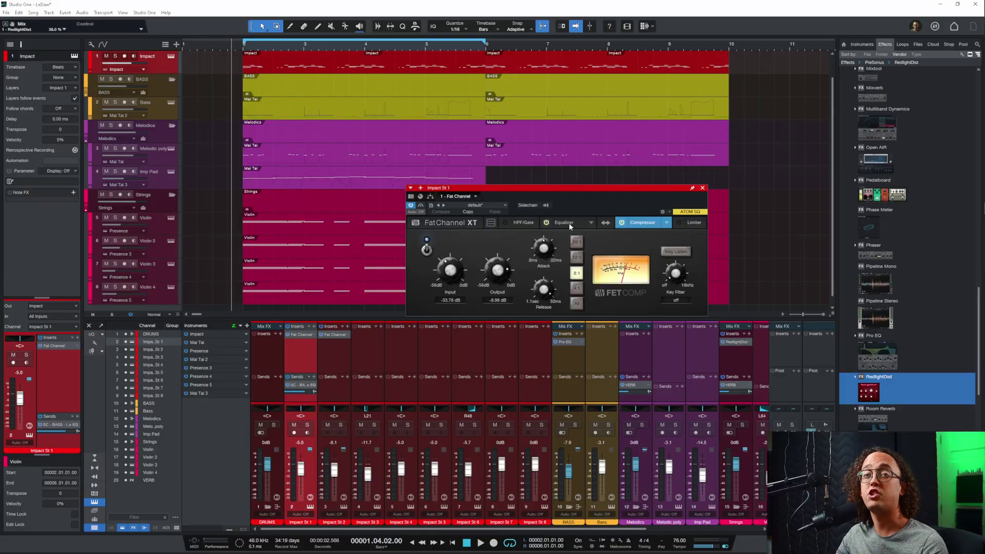
Step: Show all FatChannel XT sections on Impact St 1 together and try swapping the equalizer and compressor order
left_click(567, 223)
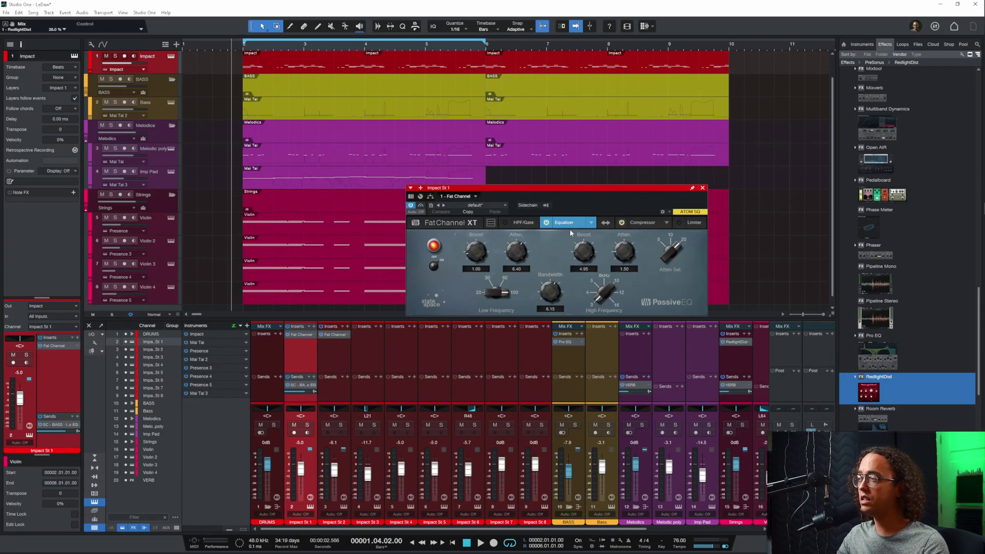
left_click(492, 224)
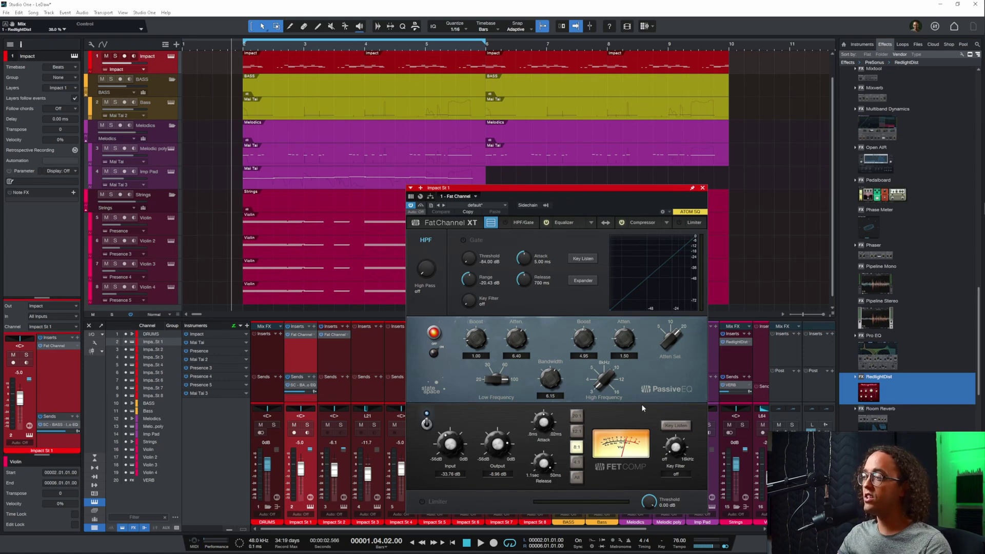
left_click(606, 223)
left_click(607, 223)
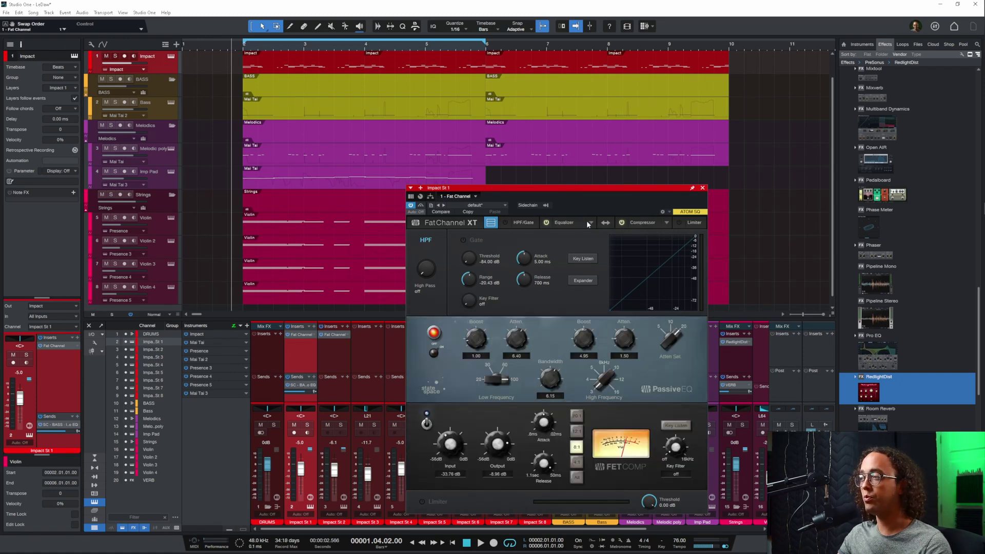
Step: Look through the available equalizer and compressor models in FatChannel XT, keeping the current ones
left_click(591, 222)
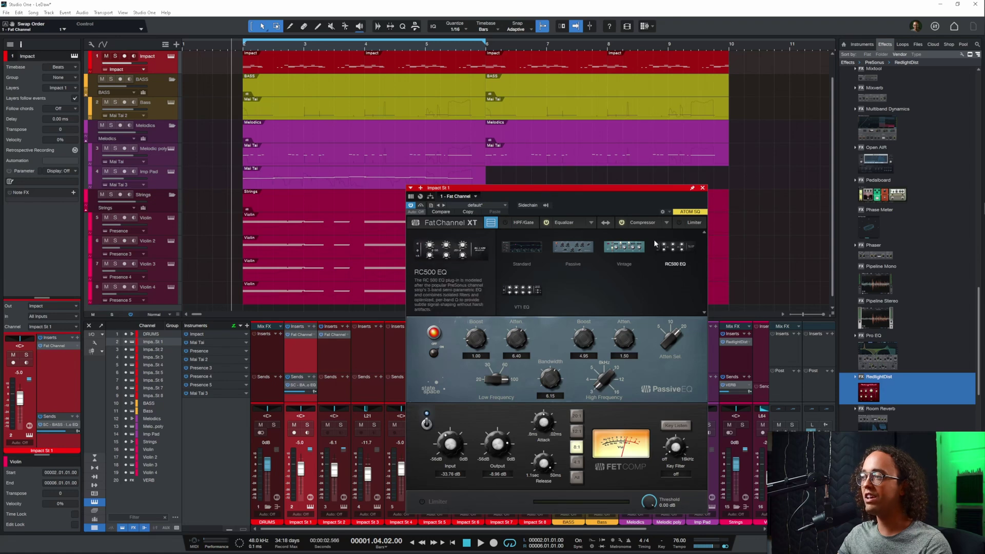
left_click(666, 222)
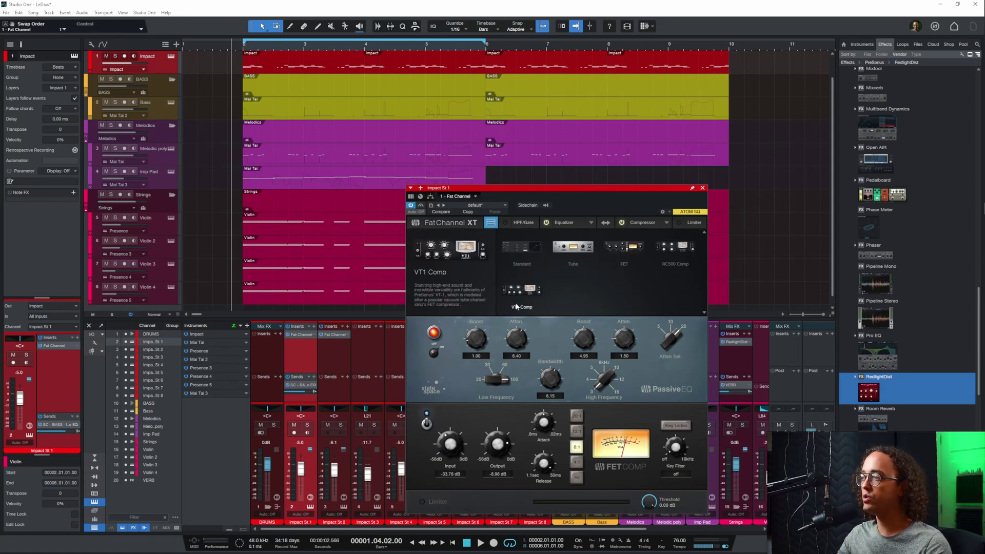
left_click(644, 271)
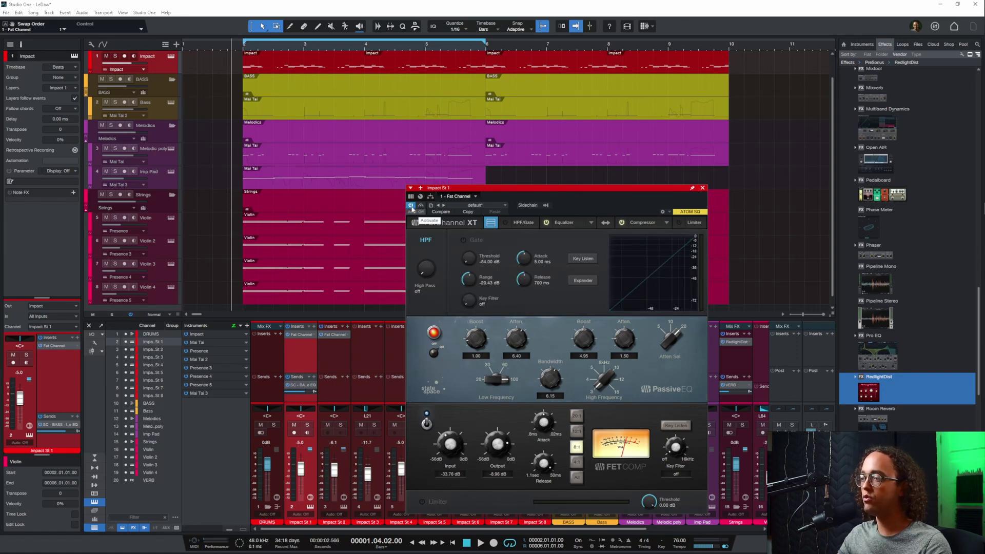
Step: Solo the Impact track and compare its playback with FatChannel XT bypassed and active
key("s")
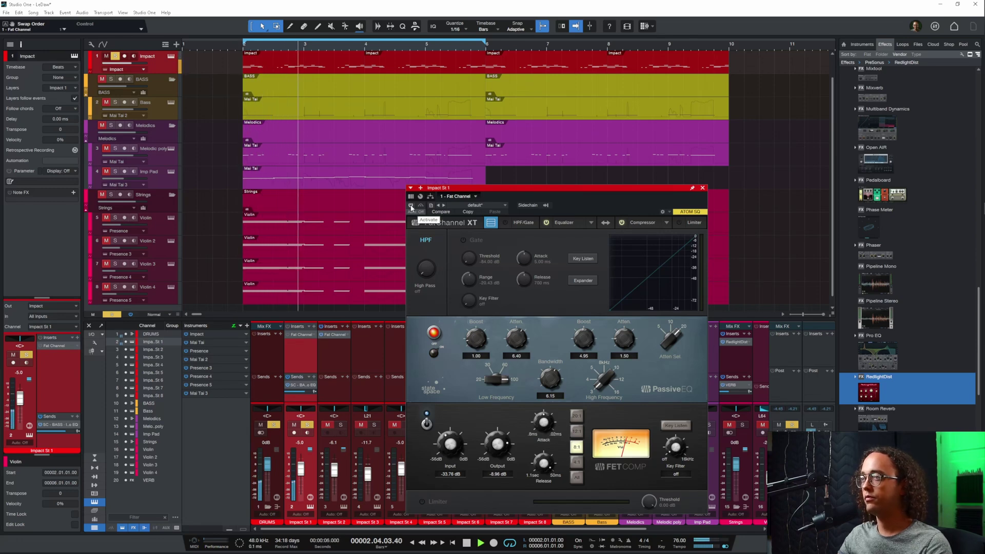
key("space")
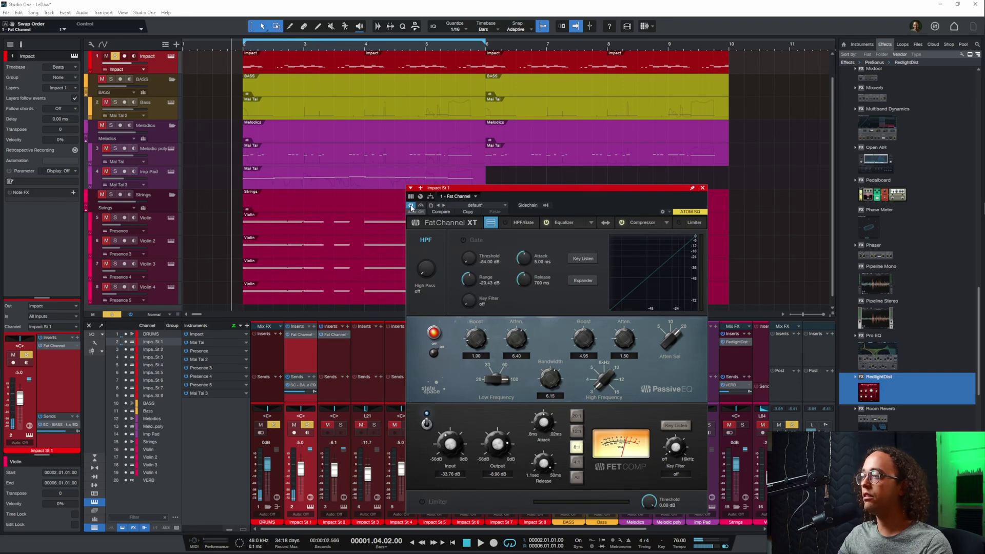
key("space")
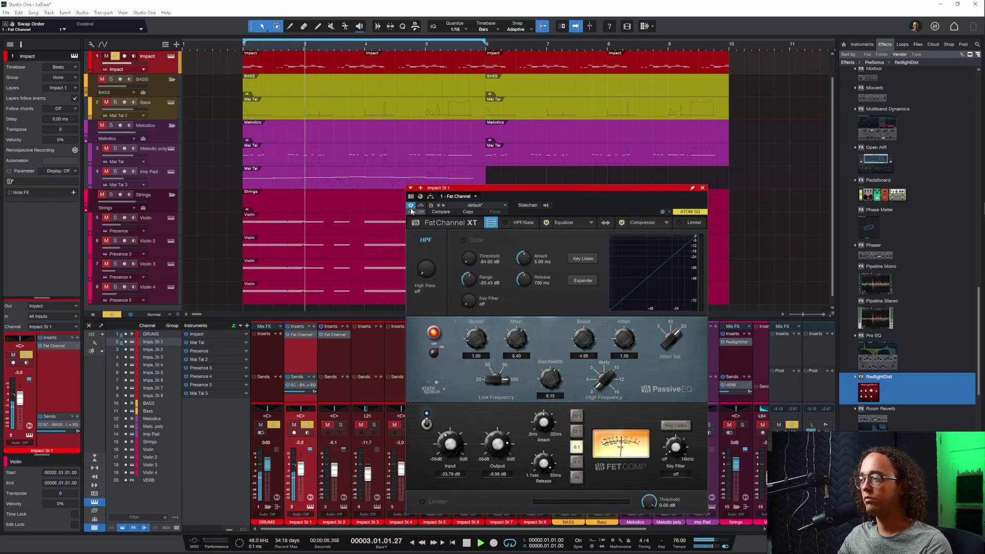
key("space")
Step: Swap the FatChannel XT processing order so the compressor comes before the equalizer
left_click(606, 223)
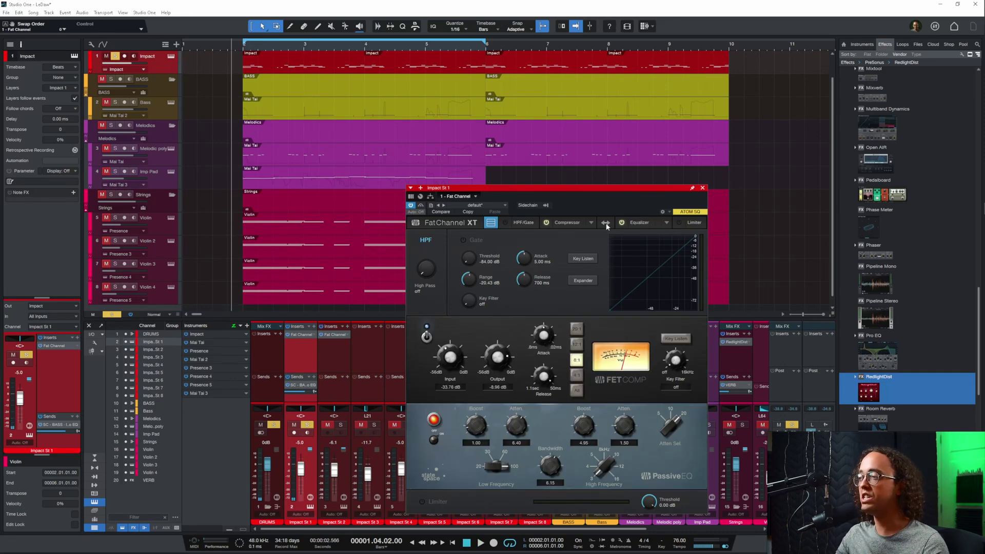